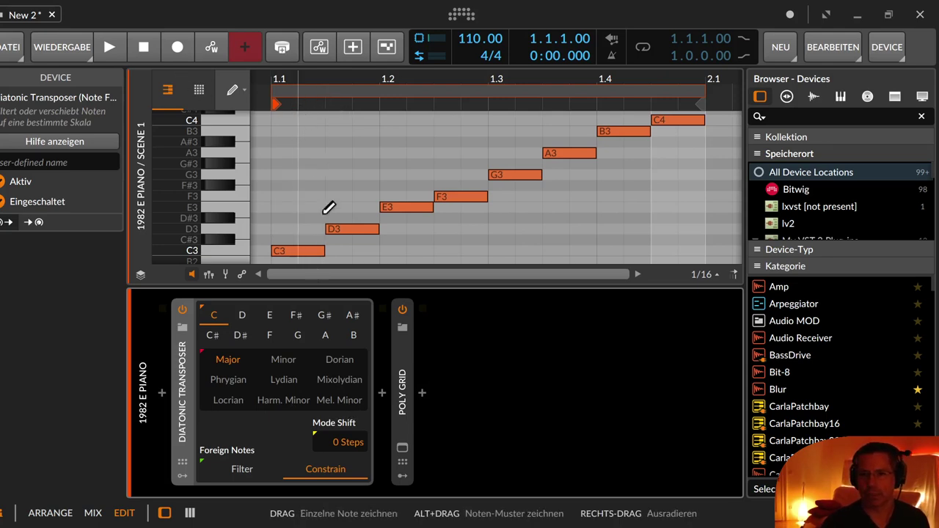
Audition the C3–C4 note run in C with the Diatonic Transposer scale on Major, Minor, Dorian, Phrygian, Lydian and Mixolydian
{"action": "key", "text": "space"}
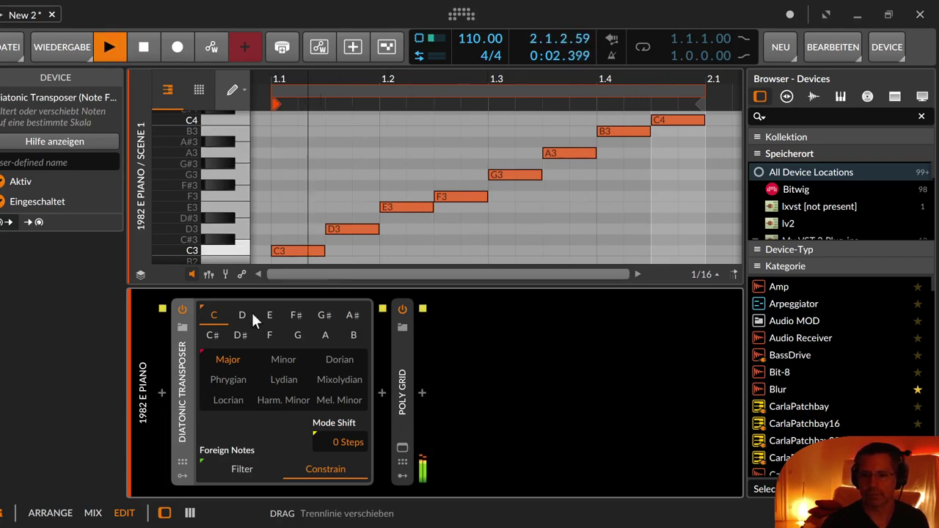
{"action": "key", "text": "space"}
{"action": "left_click", "coordinate": [285, 361]}
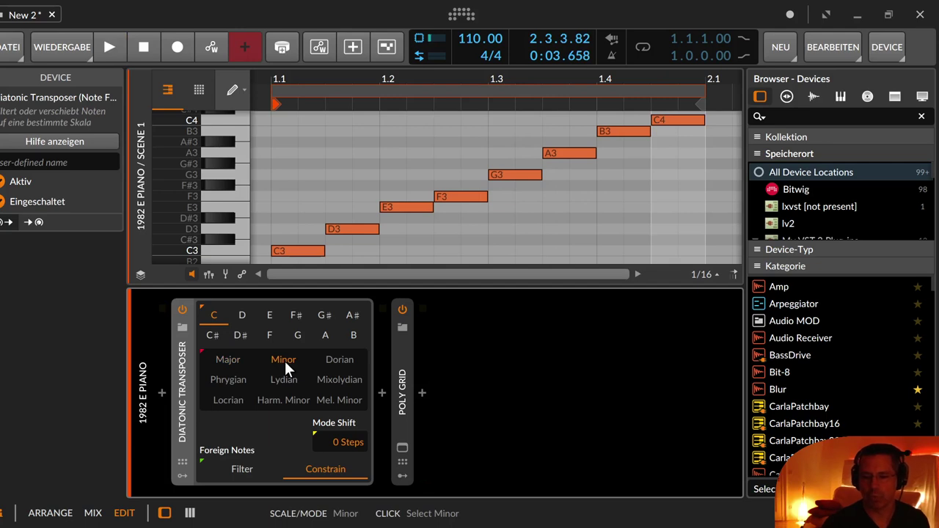
{"action": "key", "text": "space"}
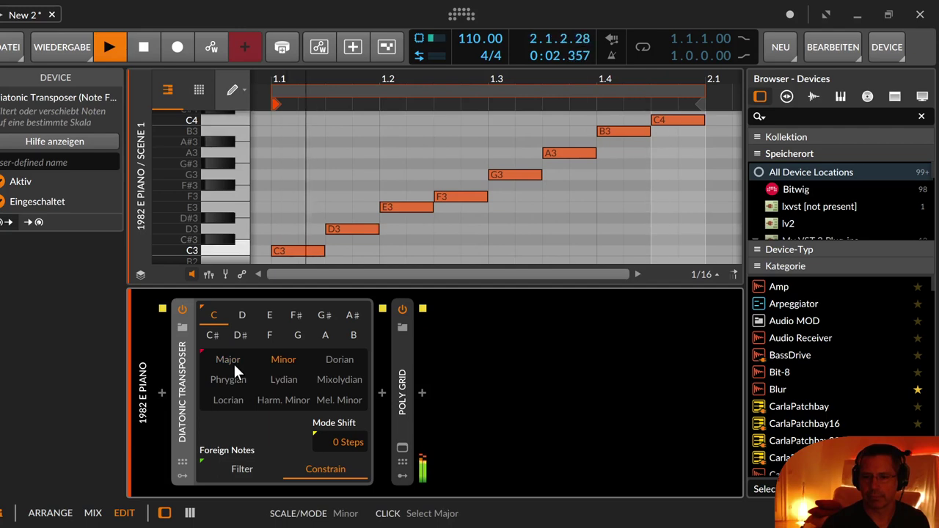
{"action": "left_click", "coordinate": [339, 357]}
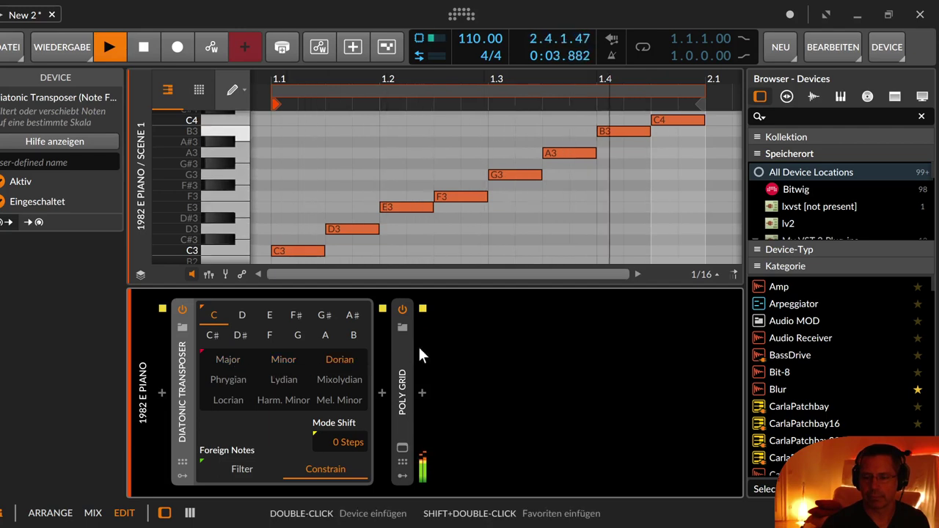
{"action": "left_click", "coordinate": [227, 380]}
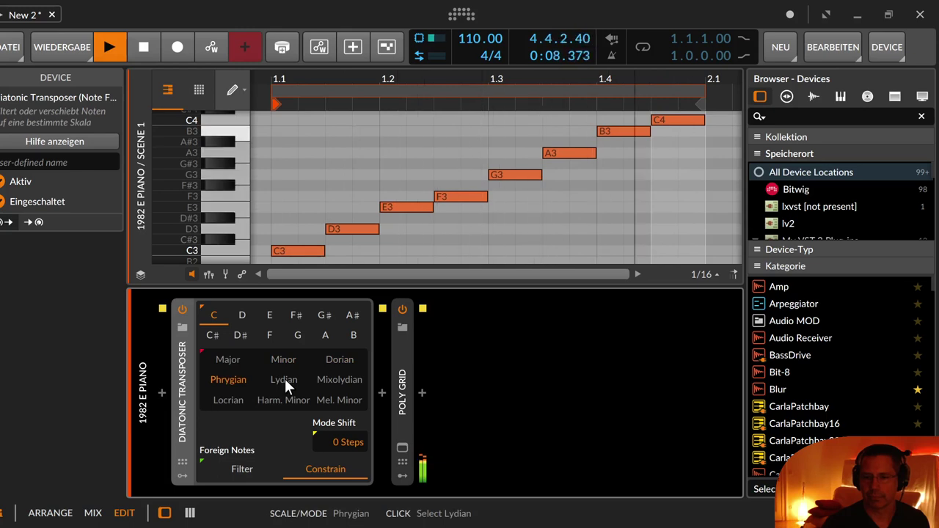
{"action": "left_click", "coordinate": [284, 380]}
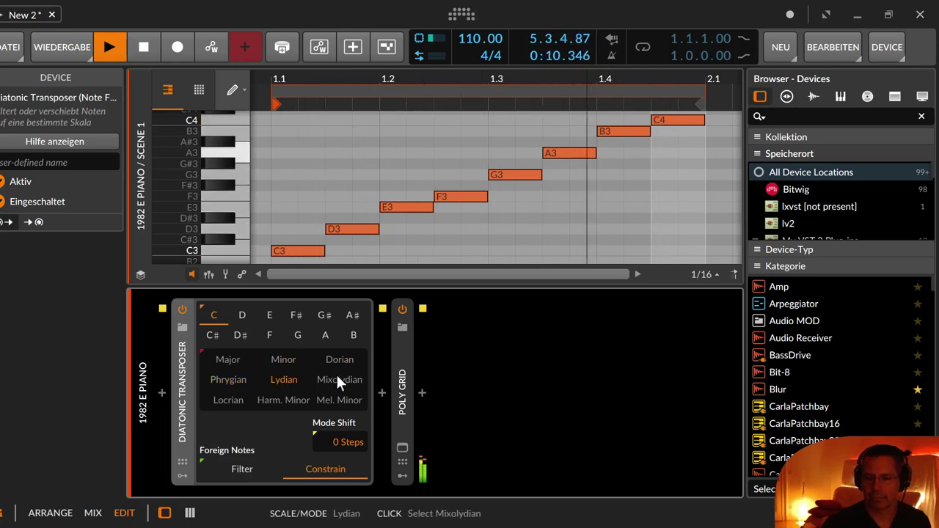
{"action": "left_click", "coordinate": [338, 378]}
{"action": "key", "text": "space"}
Return the Diatonic Transposer scale to Major and audition the clip in the keys of C and D
{"action": "left_click", "coordinate": [216, 359]}
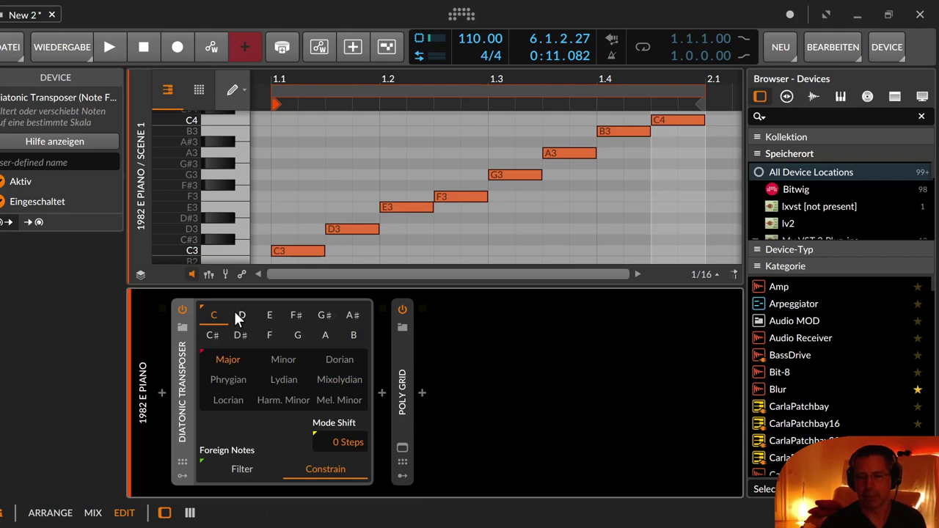
{"action": "key", "text": "space"}
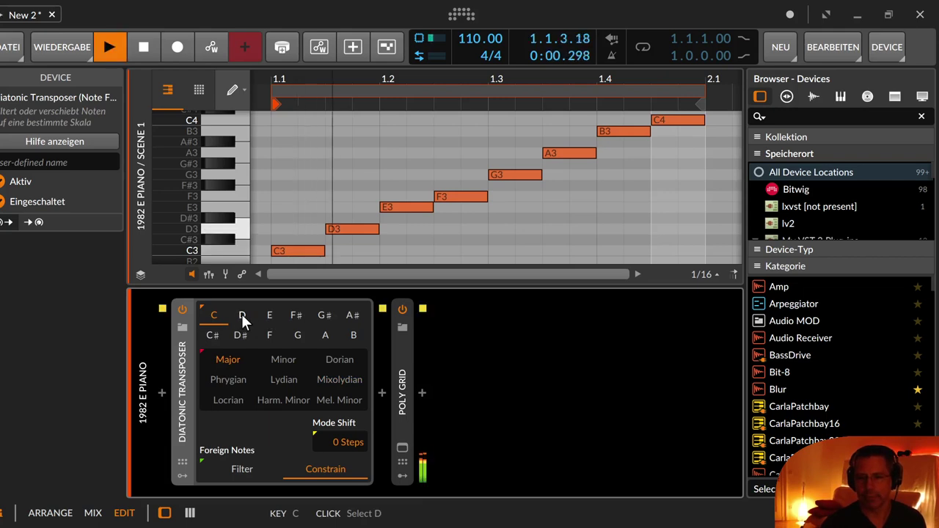
{"action": "key", "text": "space"}
{"action": "left_click", "coordinate": [242, 316]}
{"action": "key", "text": "space"}
{"action": "key", "text": "space"}
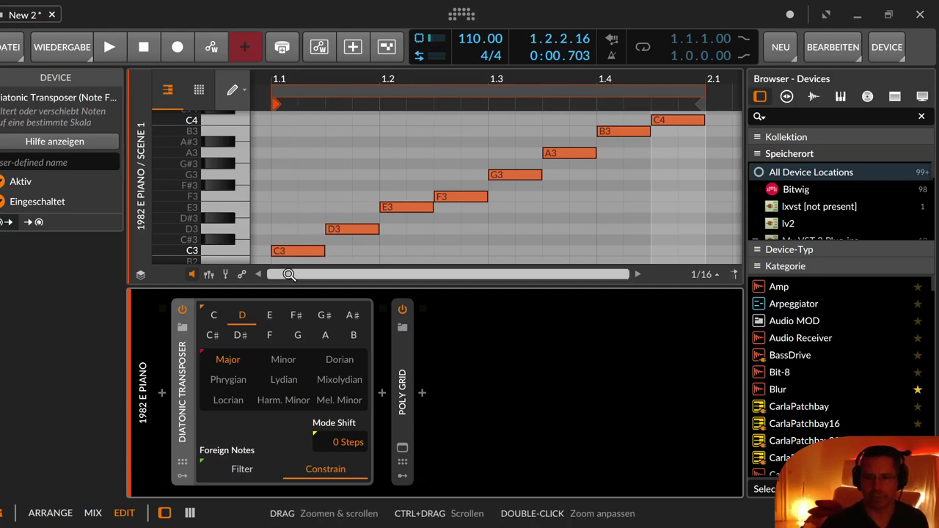
Set the Diatonic Transposer key to E and audition the clip in Major and in Minor
{"action": "left_click", "coordinate": [271, 315]}
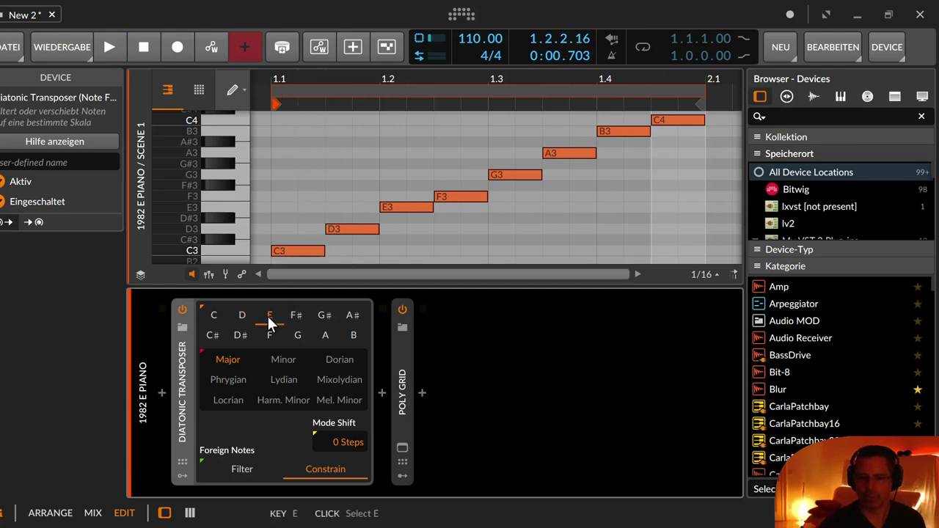
{"action": "key", "text": "space"}
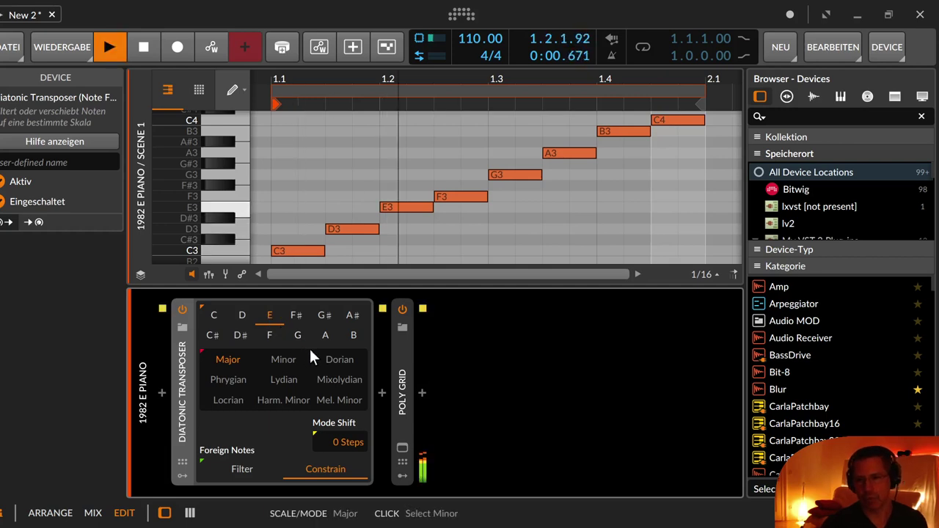
{"action": "key", "text": "space"}
{"action": "left_click", "coordinate": [282, 359]}
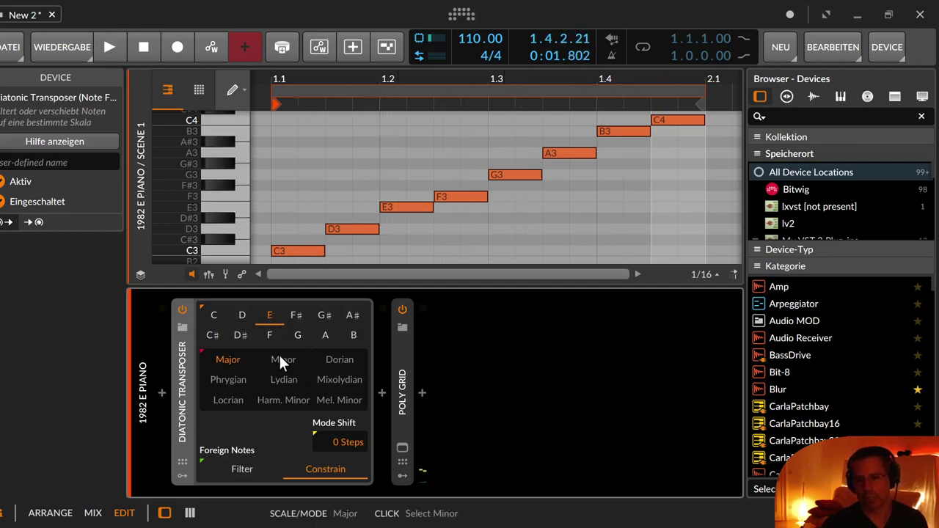
{"action": "key", "text": "space"}
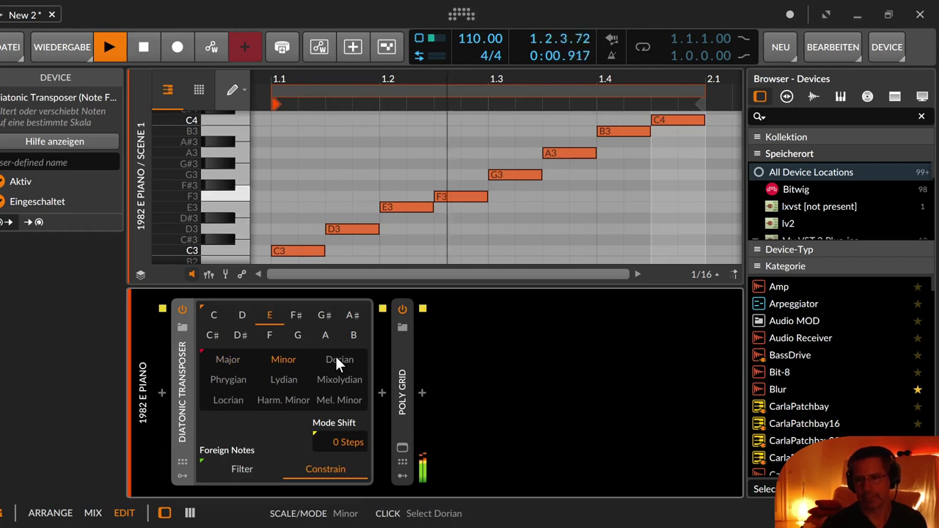
{"action": "key", "text": "space"}
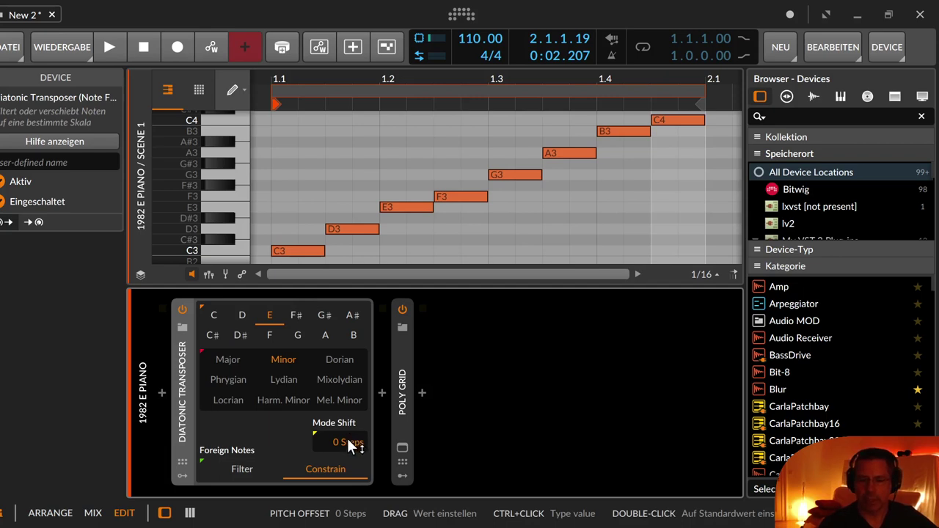
Set the Mode Shift to +1 step, return the key and scale to C Major, and play the clip
{"action": "left_click_drag", "start_coordinate": [348, 438], "coordinate": [347, 430]}
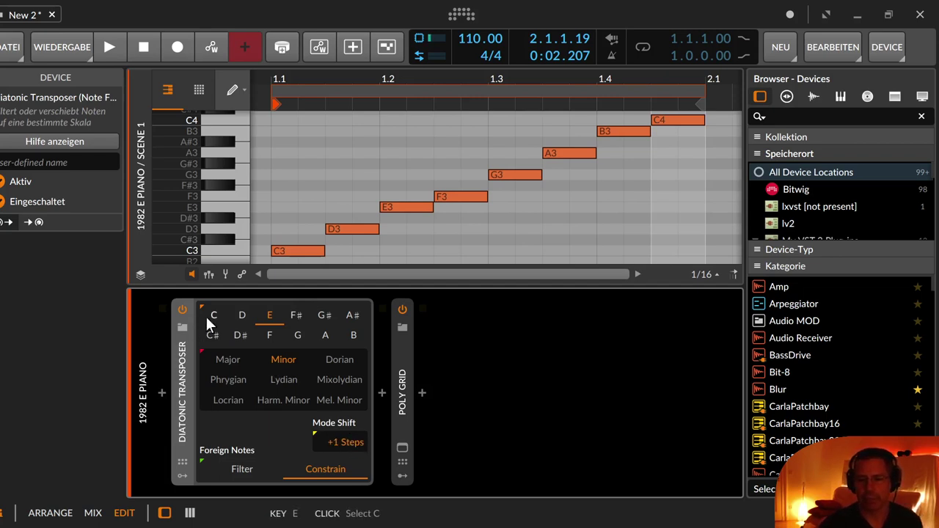
{"action": "left_click", "coordinate": [212, 317]}
{"action": "left_click", "coordinate": [227, 358]}
{"action": "key", "text": "space"}
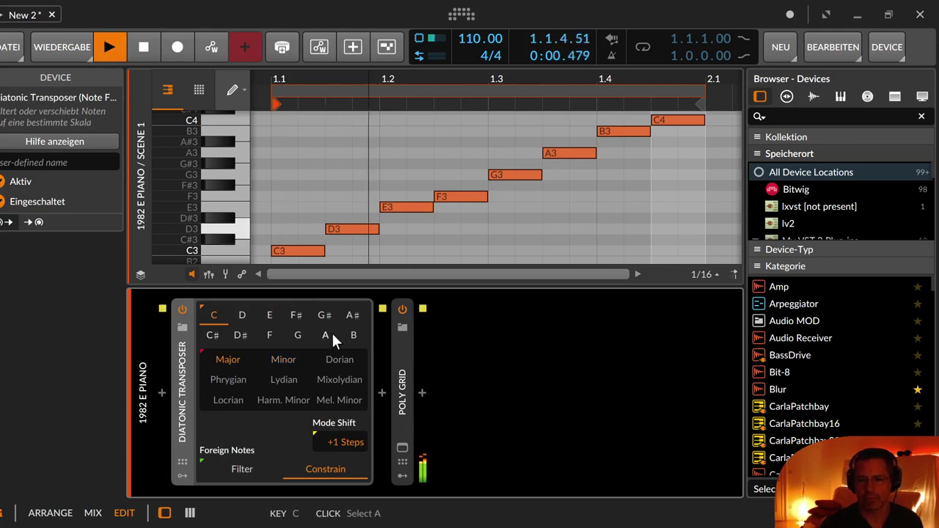
{"action": "key", "text": "space"}
Set the Mode Shift back to 0 steps and play the clip for comparison
{"action": "left_click_drag", "start_coordinate": [352, 441], "coordinate": [353, 442]}
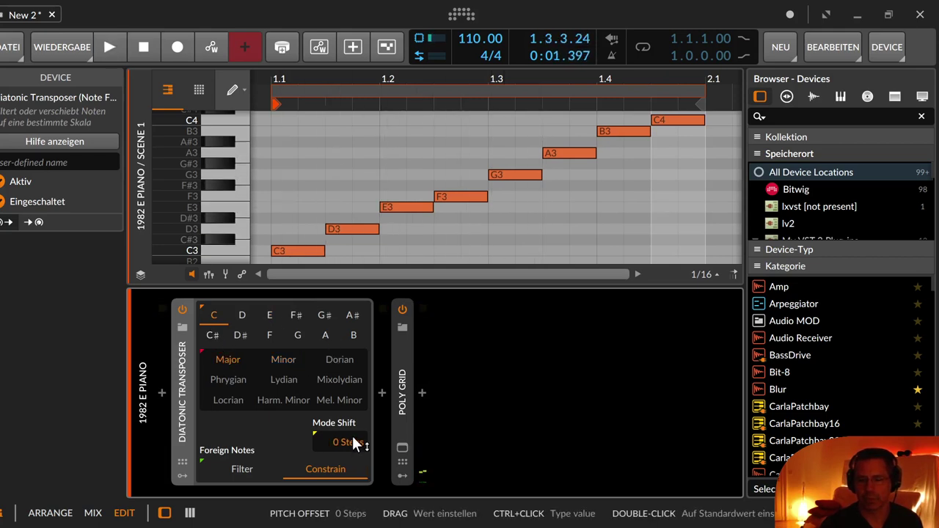
{"action": "key", "text": "space"}
{"action": "key", "text": "space"}
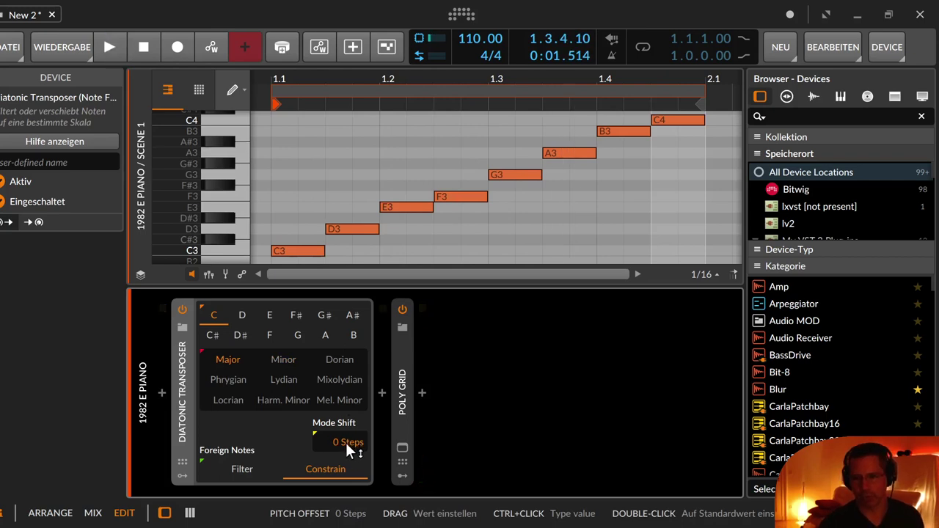
Raise the Mode Shift to +1 and on to +7 steps during playback, and reset it to its default
{"action": "key", "text": "space"}
{"action": "left_click_drag", "start_coordinate": [346, 443], "coordinate": [346, 436]}
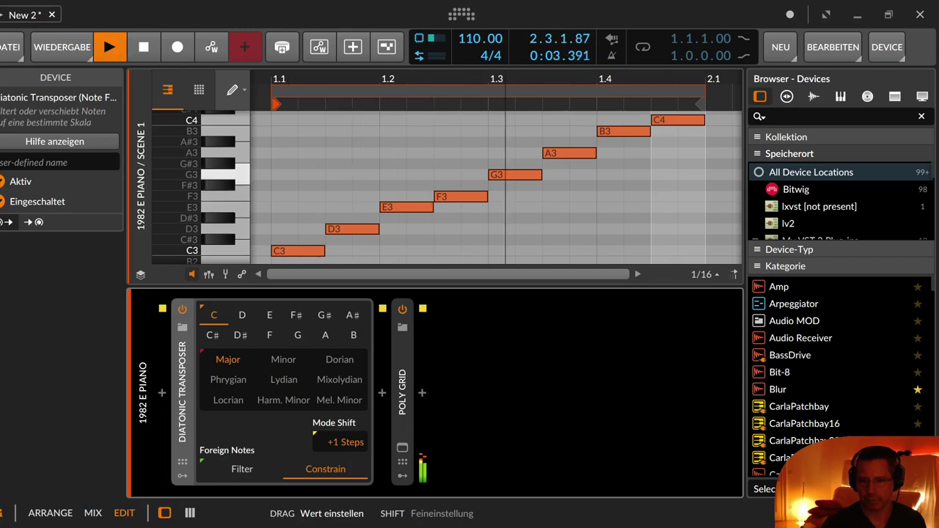
{"action": "left_click_drag", "start_coordinate": [345, 442], "coordinate": [346, 418]}
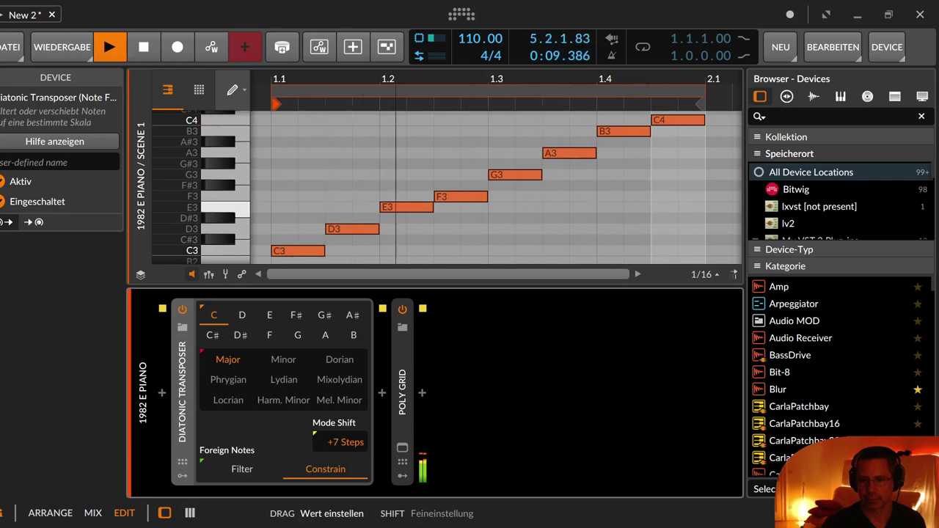
{"action": "key", "text": "space"}
{"action": "double_click", "coordinate": [344, 440]}
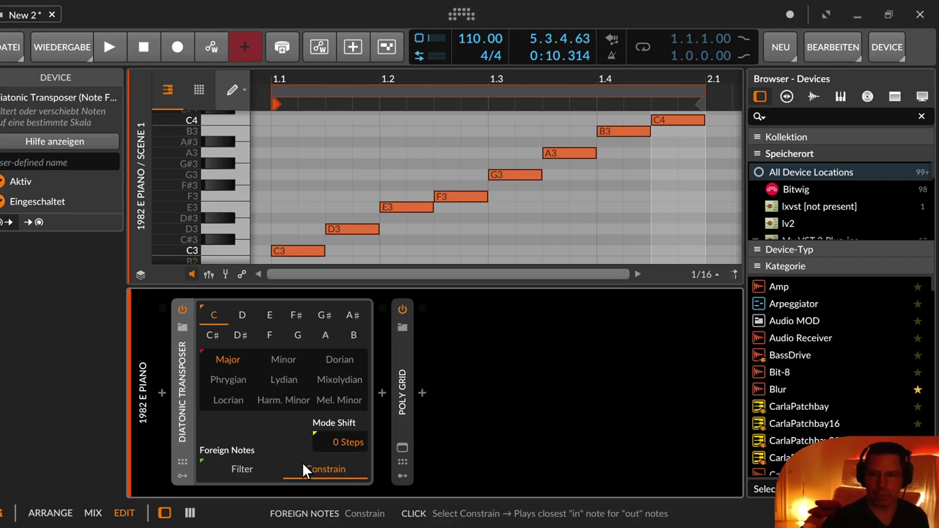
Move the D3 note in the clip down to C#3 and play the clip with Foreign Notes on Constrain
{"action": "left_click", "coordinate": [341, 229]}
{"action": "left_click_drag", "start_coordinate": [342, 228], "coordinate": [342, 241]}
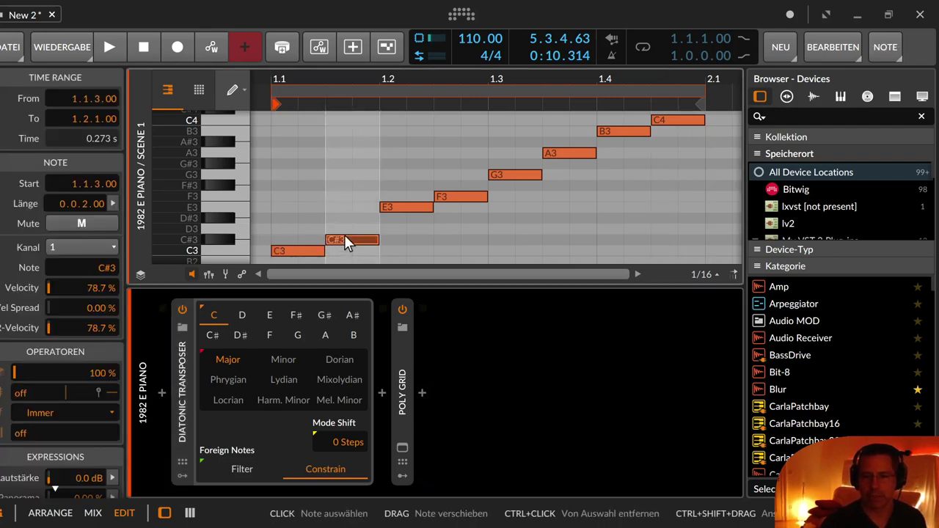
{"action": "key", "text": "space"}
{"action": "key", "text": "space"}
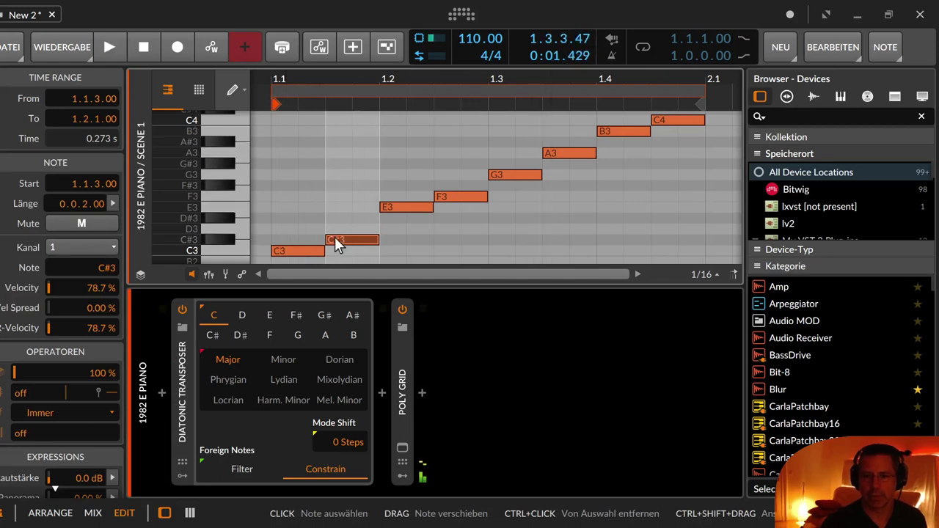
Compare the clip's playback with the Diatonic Transposer switched off and on, leaving the device enabled
{"action": "left_click", "coordinate": [185, 309]}
{"action": "key", "text": "space"}
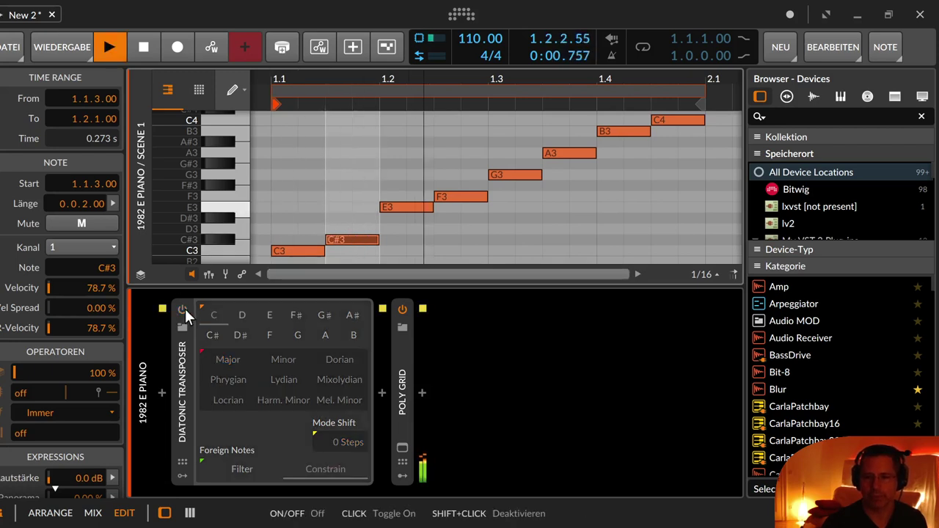
{"action": "left_click", "coordinate": [185, 309]}
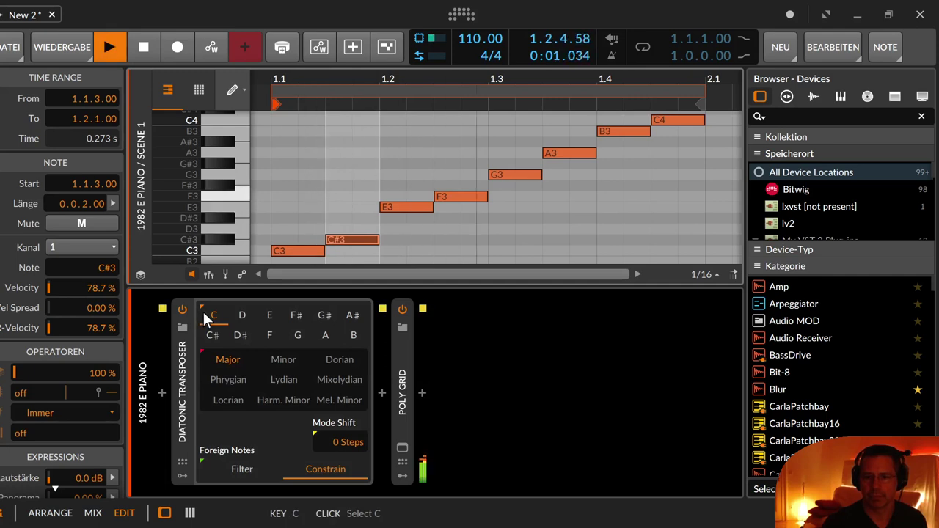
{"action": "left_click", "coordinate": [181, 310]}
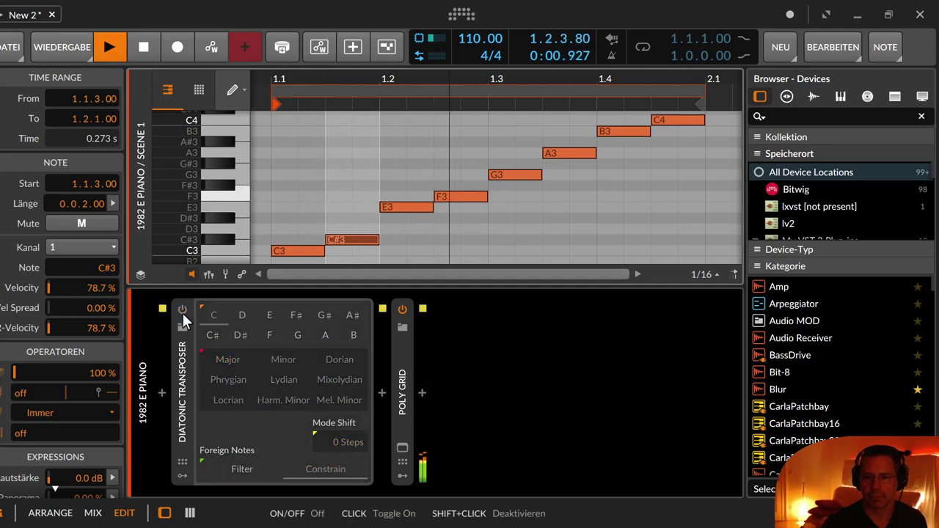
{"action": "left_click", "coordinate": [183, 312]}
{"action": "key", "text": "space"}
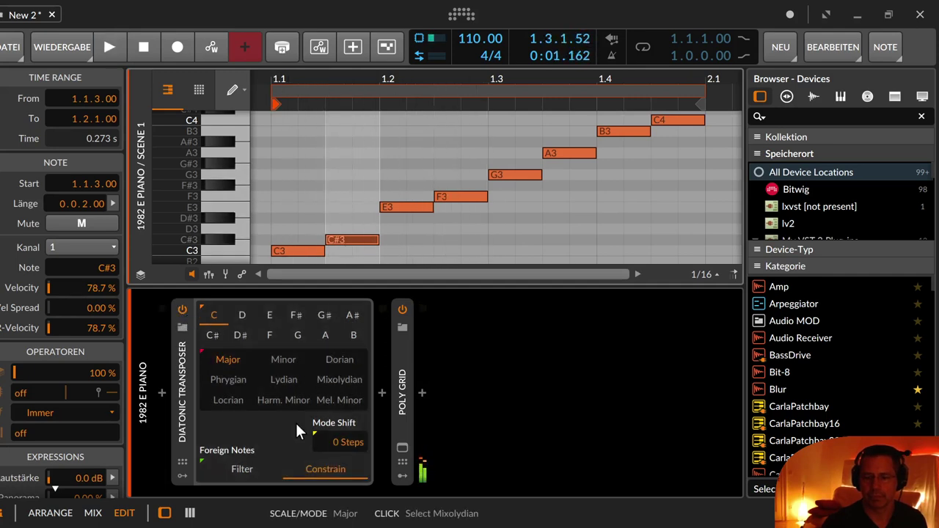
Set the Diatonic Transposer's Foreign Notes mode to Filter and play the clip
{"action": "left_click", "coordinate": [242, 469]}
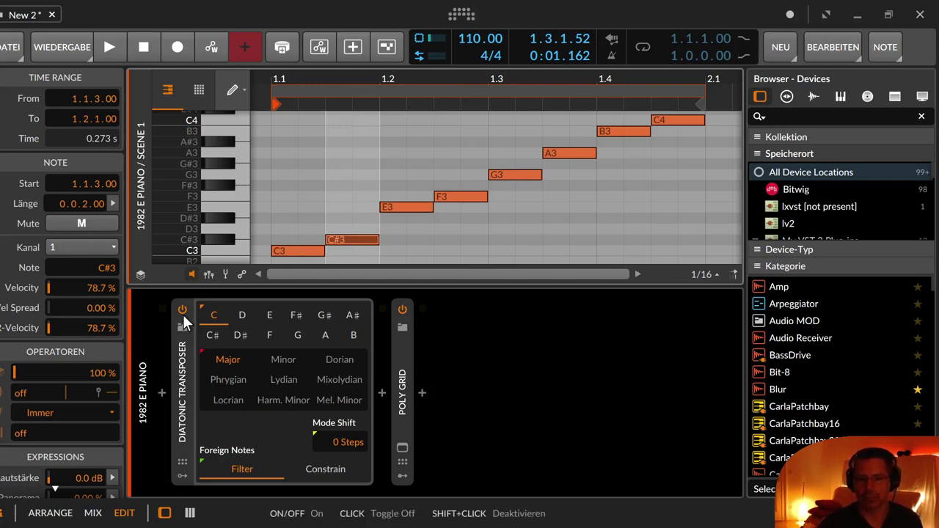
{"action": "key", "text": "space"}
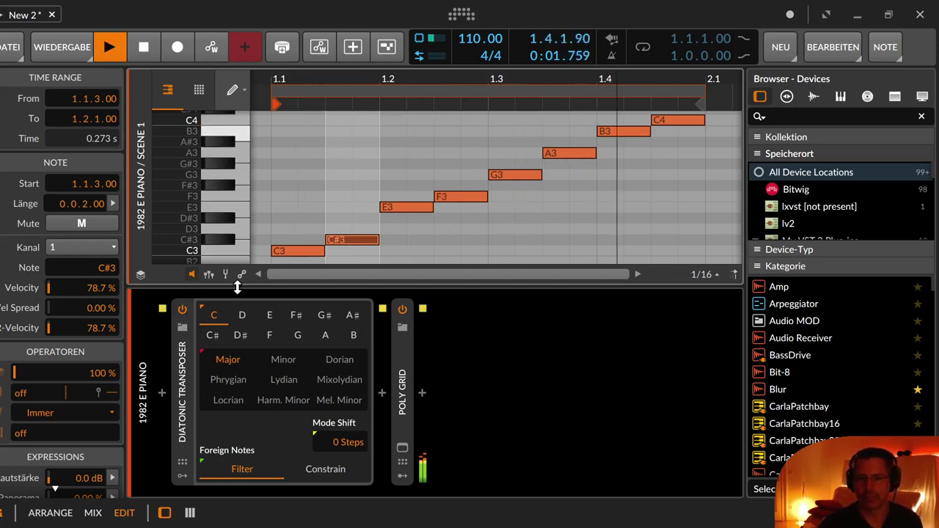
{"action": "key", "text": "space"}
Raise the F3 note to F#3 and play the clip with out-of-scale notes filtered
{"action": "left_click_drag", "start_coordinate": [447, 196], "coordinate": [447, 185]}
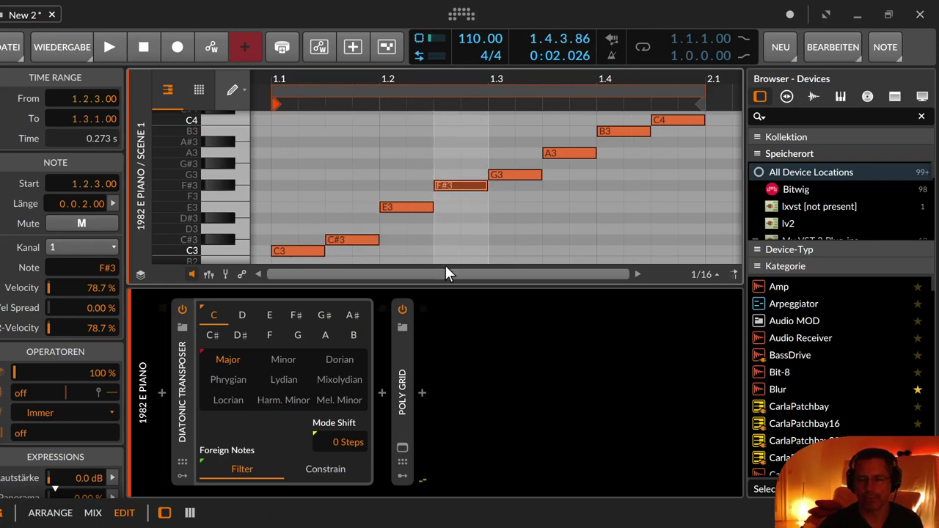
{"action": "key", "text": "space"}
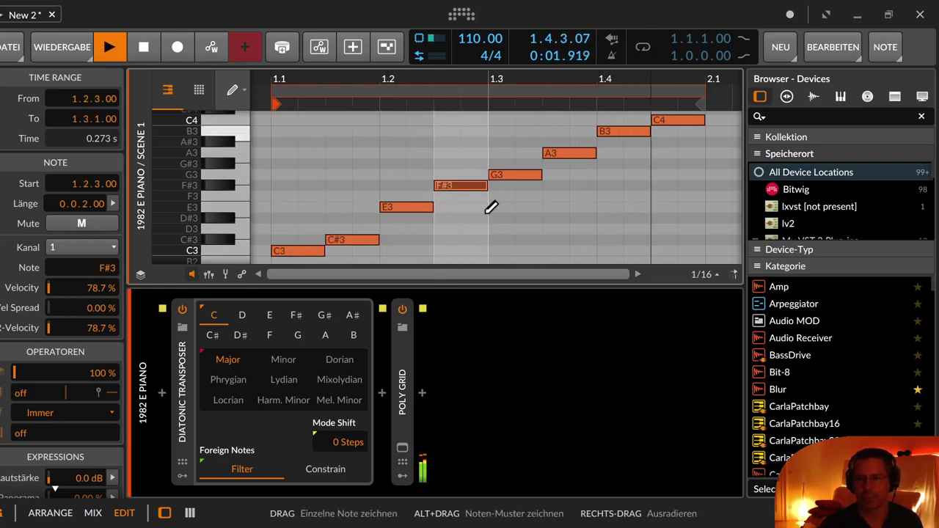
{"action": "key", "text": "space"}
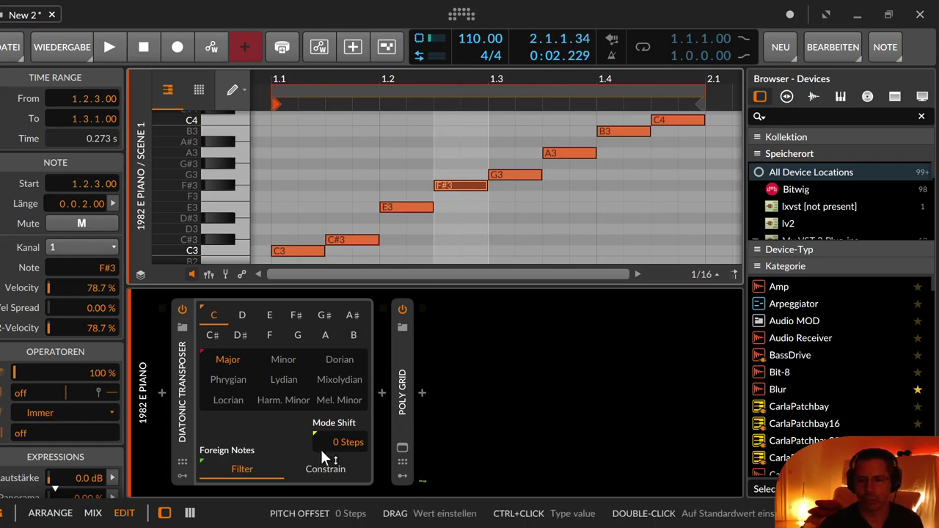
Set the Foreign Notes mode back to Constrain and play the clip
{"action": "left_click", "coordinate": [326, 469]}
{"action": "key", "text": "space"}
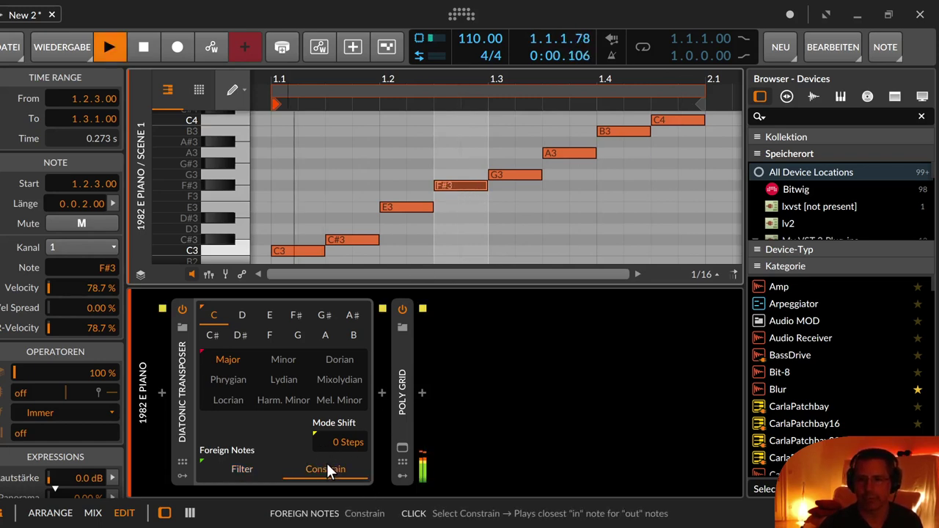
{"action": "key", "text": "space"}
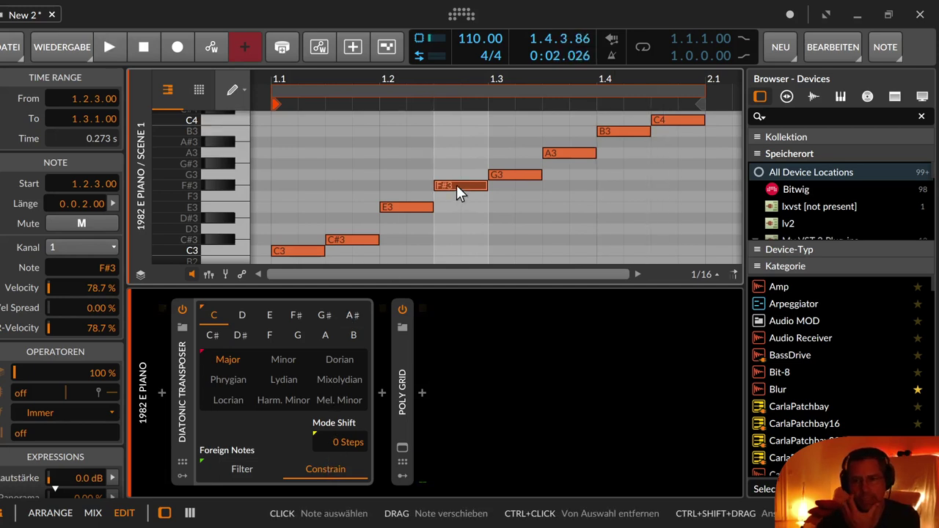
Lower the F#3 note to F3 and raise the C#3 note to D3 in the clip
{"action": "left_click_drag", "start_coordinate": [456, 187], "coordinate": [460, 198]}
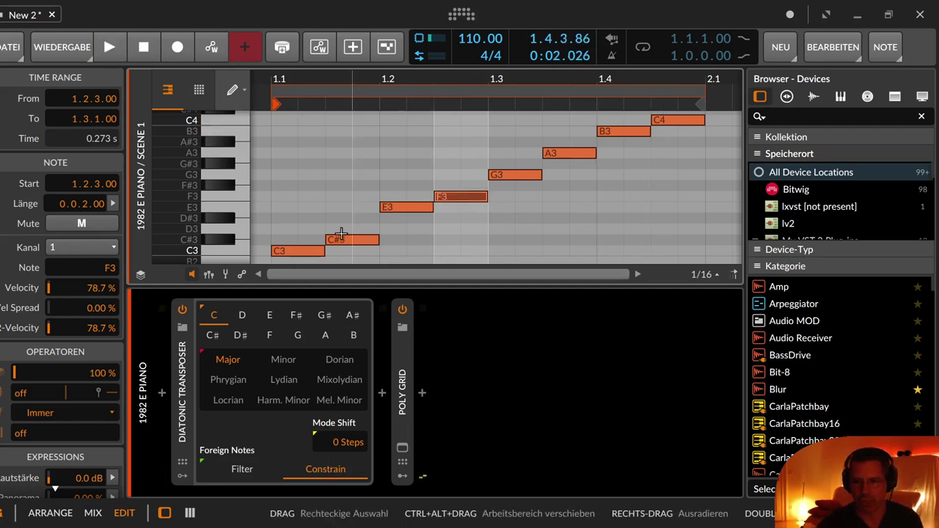
{"action": "left_click_drag", "start_coordinate": [348, 236], "coordinate": [356, 235]}
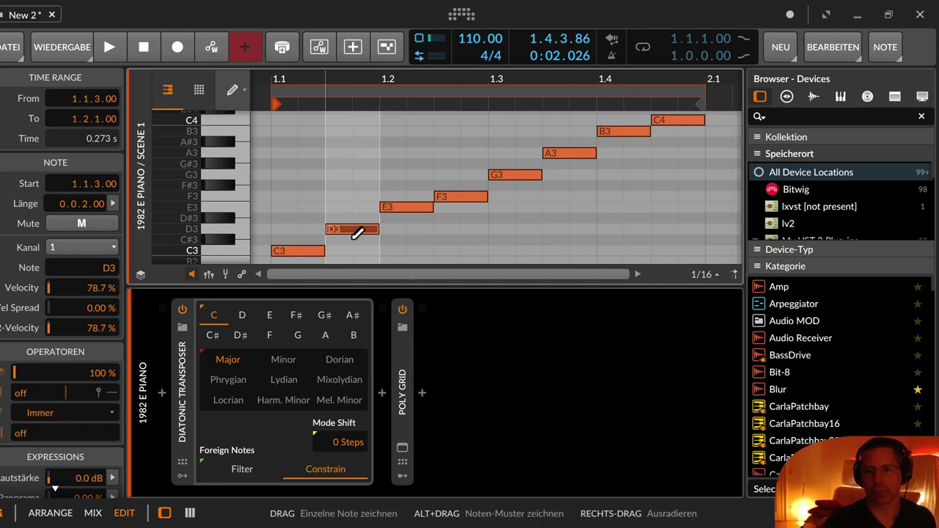
Replace the E3 note at beat 1.2 with a C#3 note of the same length and play the clip
{"action": "left_click", "coordinate": [389, 229]}
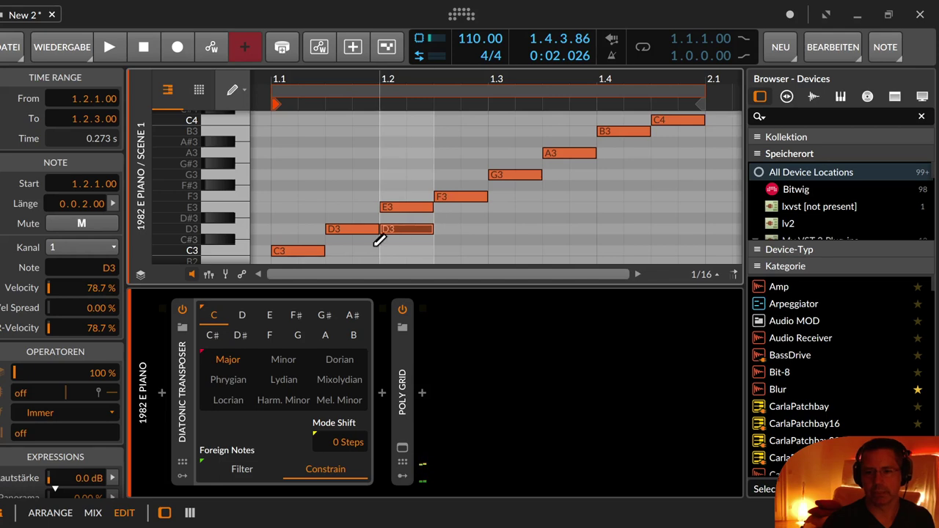
{"action": "left_click_drag", "start_coordinate": [404, 232], "coordinate": [403, 241]}
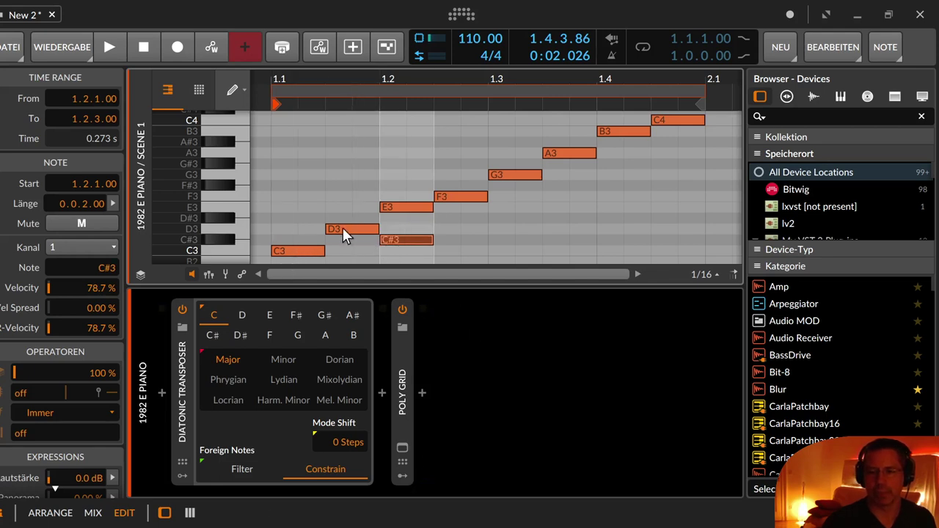
{"action": "double_click", "coordinate": [399, 205]}
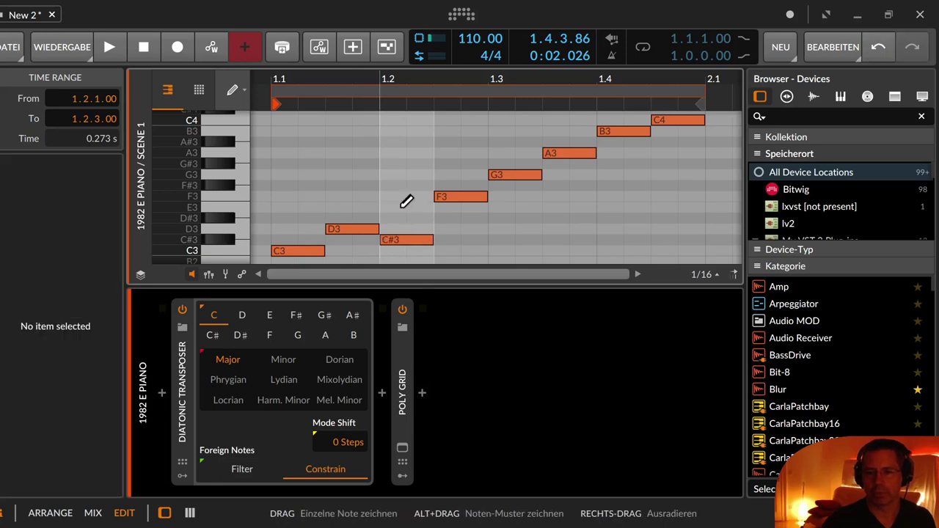
{"action": "key", "text": "space"}
{"action": "key", "text": "space"}
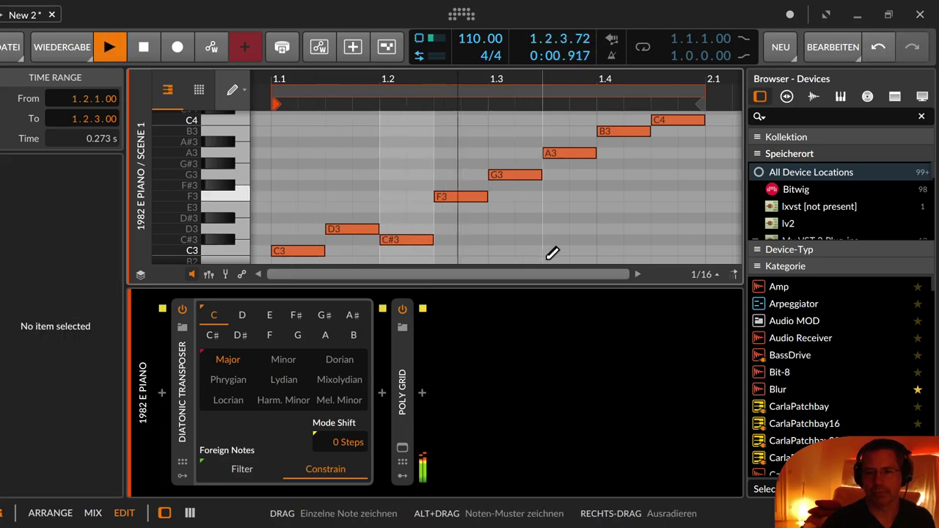
Raise the C#3 note at beat 1.2 to E3
{"action": "left_click_drag", "start_coordinate": [405, 237], "coordinate": [400, 207]}
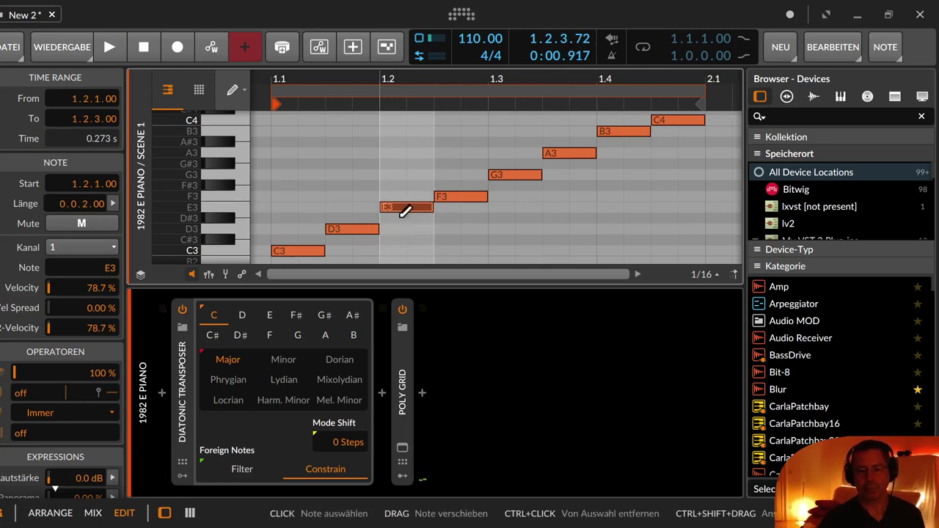